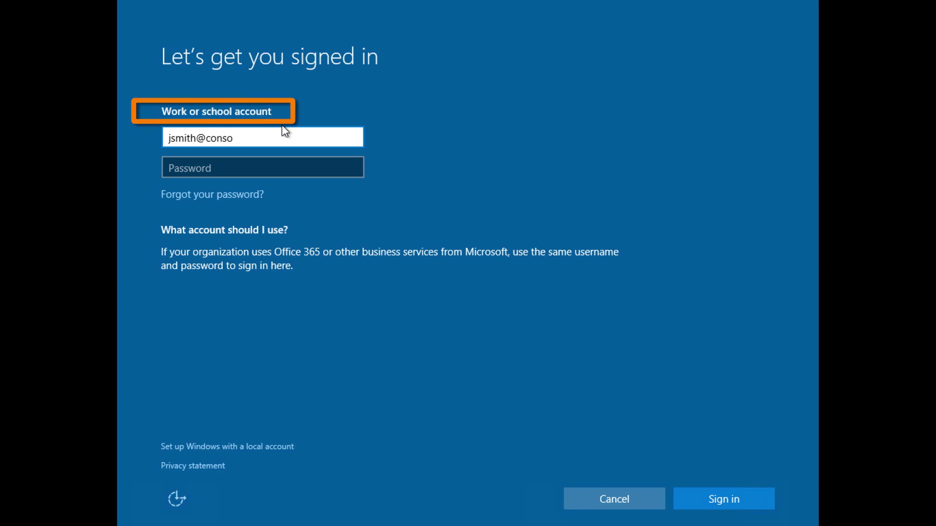
Run whoami in Command Prompt to show the signed-in Azure AD work account
{"action": "type", "text": "ami"}
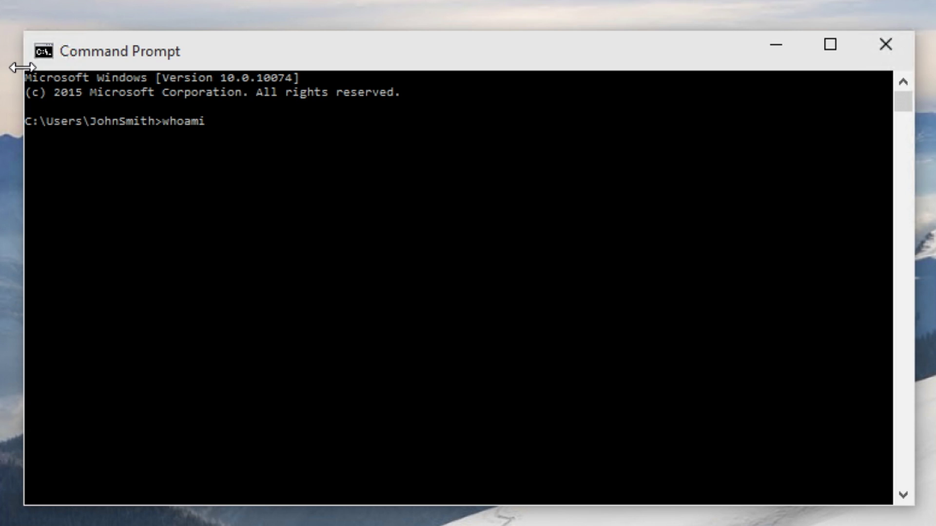
{"action": "key", "text": "Return"}
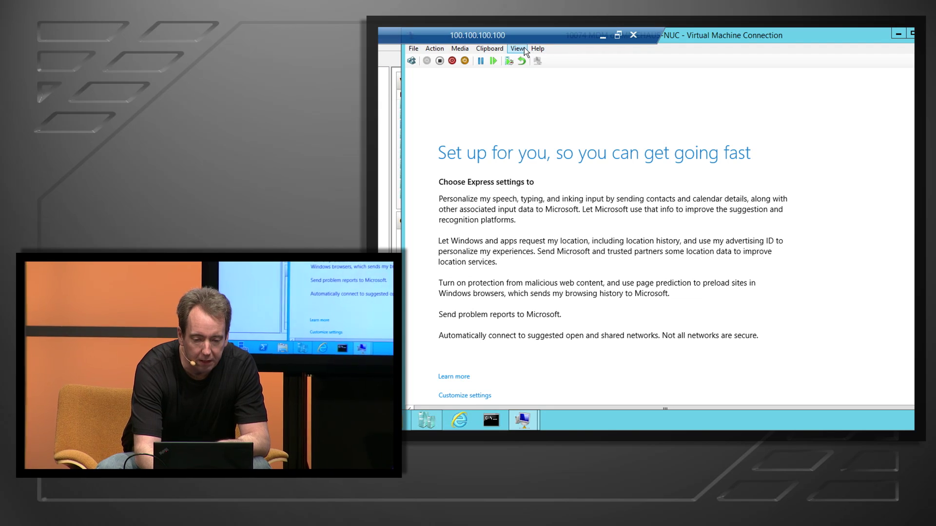
Switch the virtual machine connection window to Full Screen Mode
{"action": "left_click", "coordinate": [516, 48]}
{"action": "left_click", "coordinate": [525, 60]}
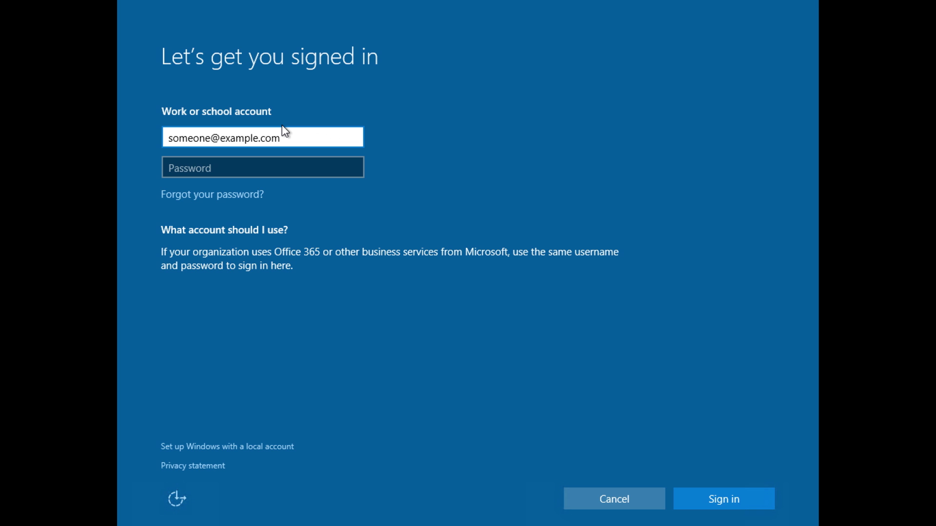
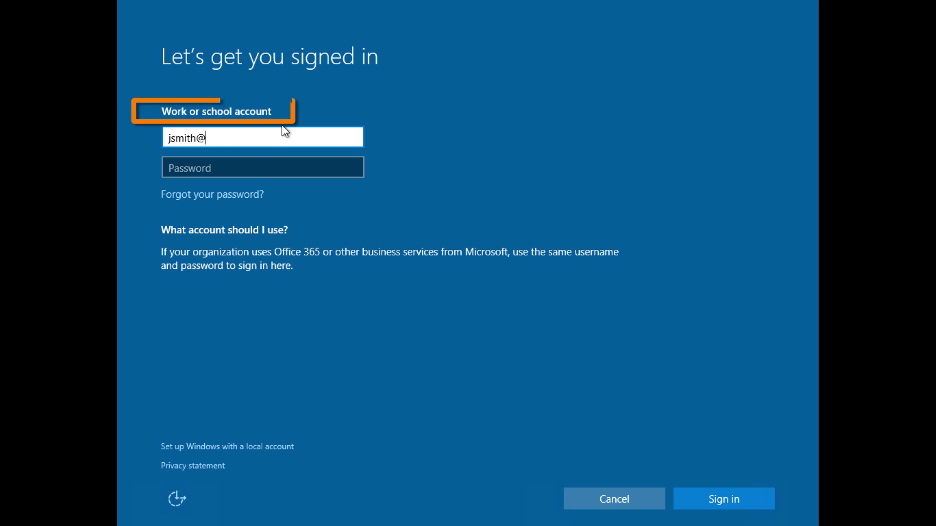
Sign in with the Contoso work account's e-mail and password to enrol the PC
{"action": "key", "text": "Tab"}
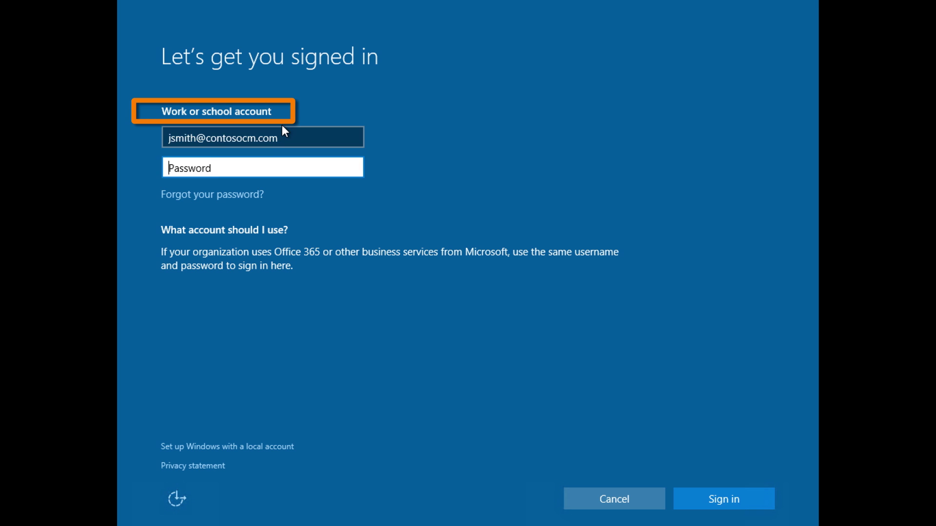
{"action": "type", "text": "P@ssw0rd"}
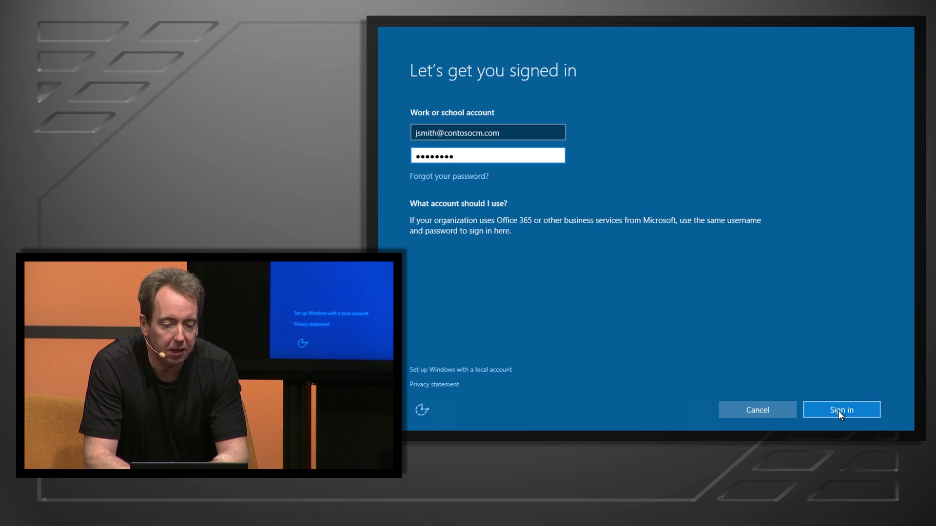
{"action": "left_click", "coordinate": [838, 411]}
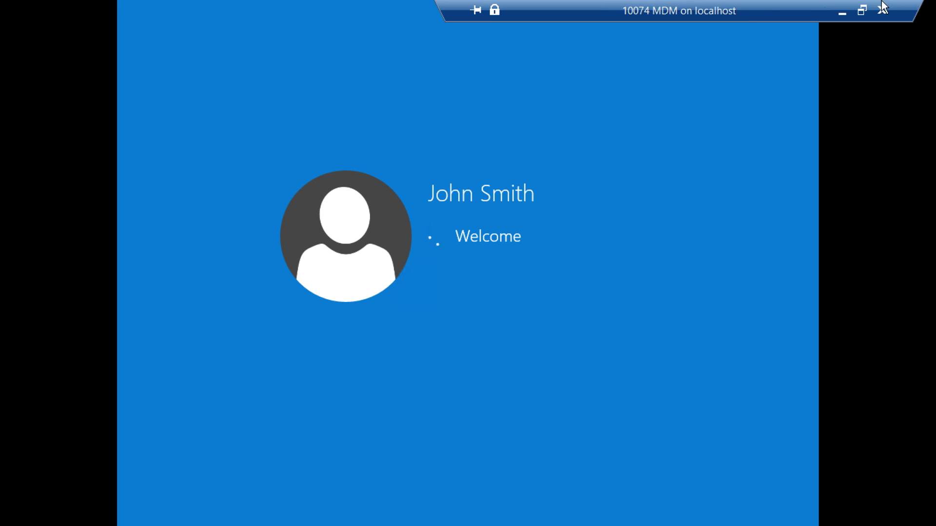
Leave full screen and apply the 'Policies applied' checkpoint in Hyper-V Manager
{"action": "double_click", "coordinate": [742, 9]}
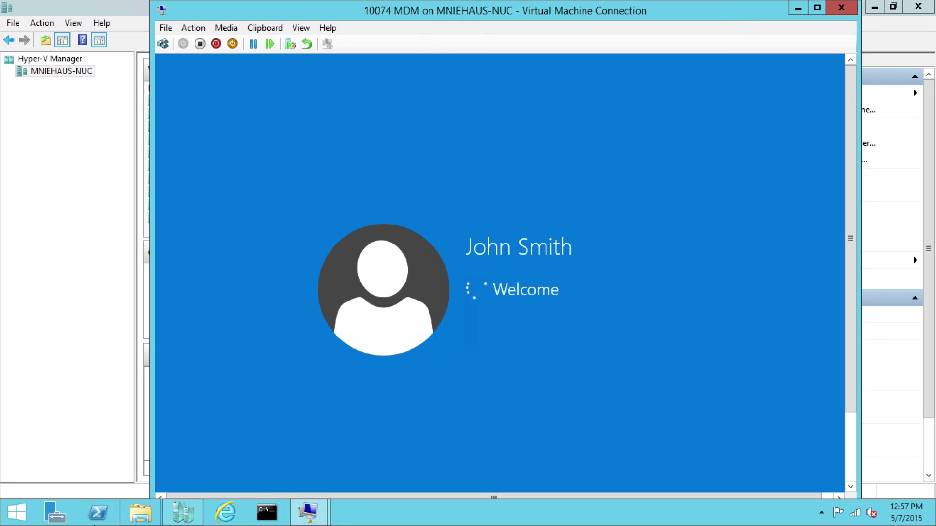
{"action": "left_click", "coordinate": [183, 513]}
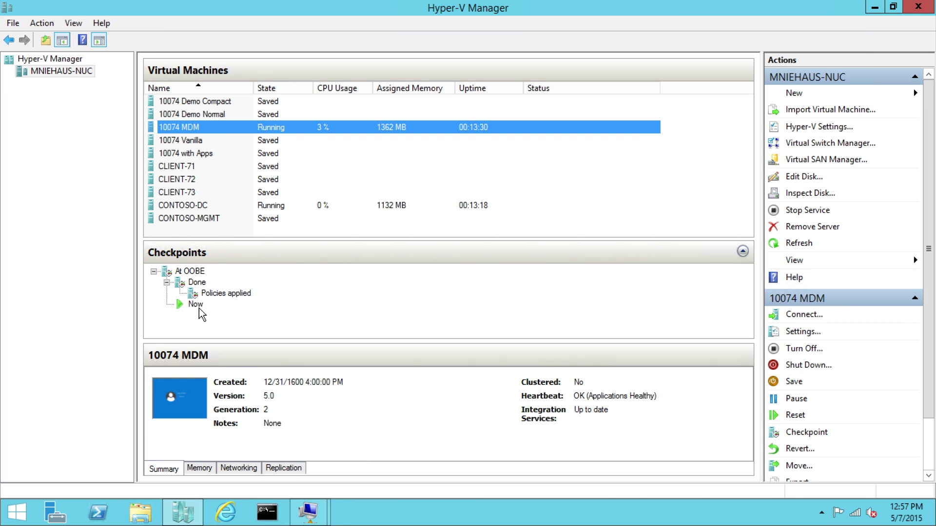
{"action": "left_click", "coordinate": [214, 295]}
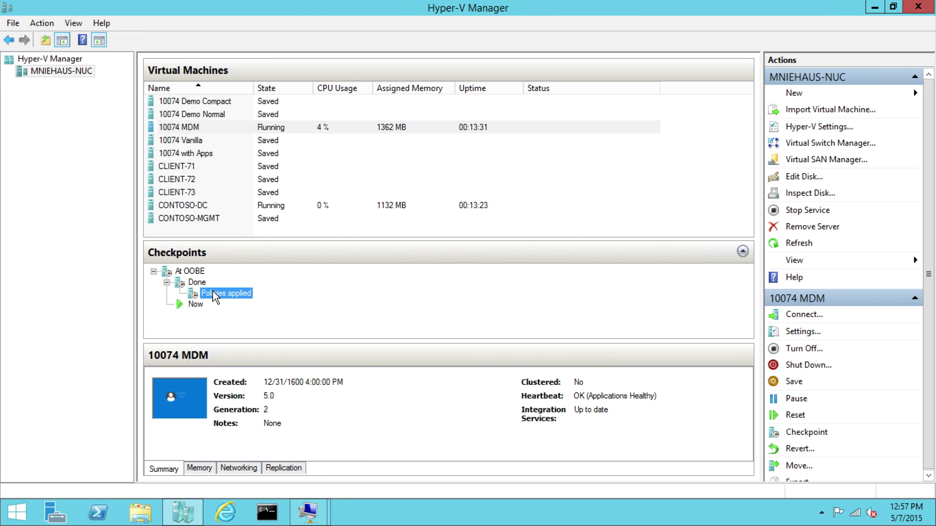
{"action": "right_click", "coordinate": [214, 295]}
{"action": "left_click", "coordinate": [251, 317]}
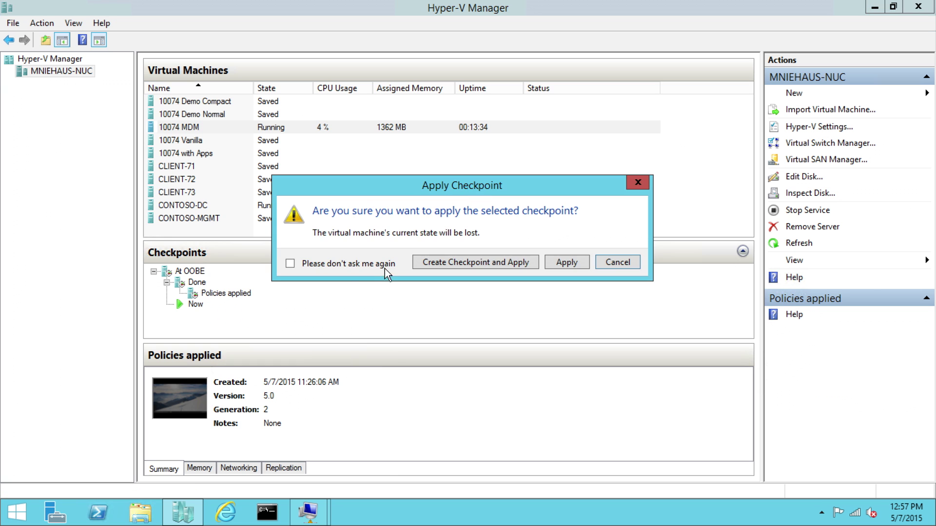
{"action": "left_click", "coordinate": [554, 269]}
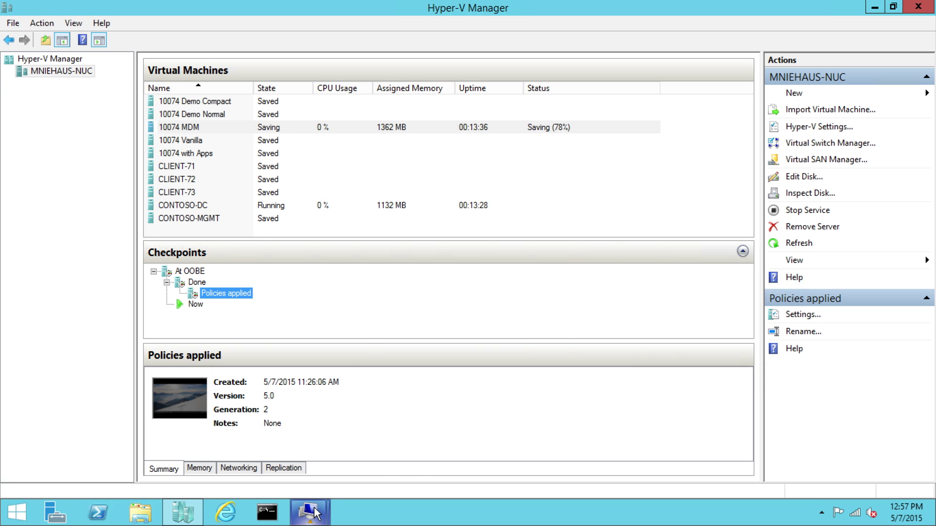
Bring the 10074 MDM console forward and set it to Full Screen Mode
{"action": "mouse_move", "coordinate": [308, 512]}
{"action": "left_click", "coordinate": [391, 441]}
{"action": "left_click", "coordinate": [299, 28]}
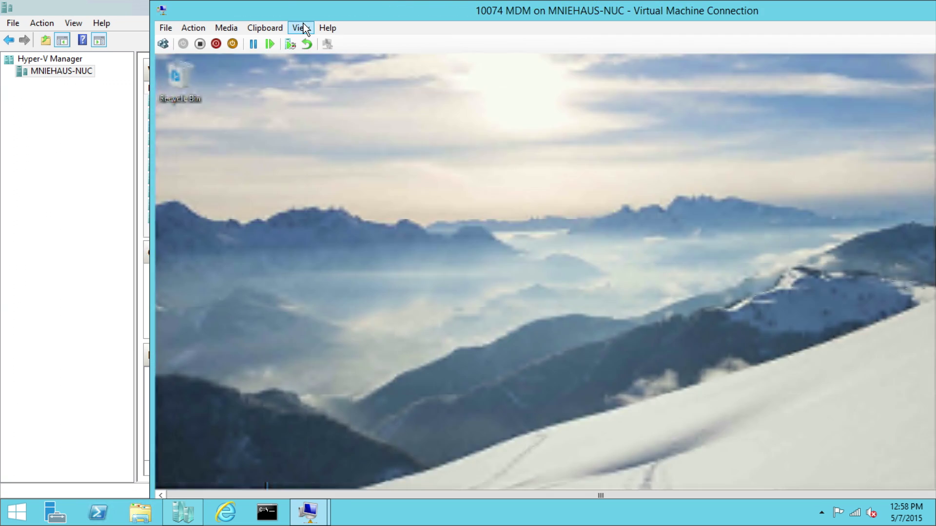
{"action": "left_click", "coordinate": [299, 28]}
{"action": "left_click", "coordinate": [309, 43]}
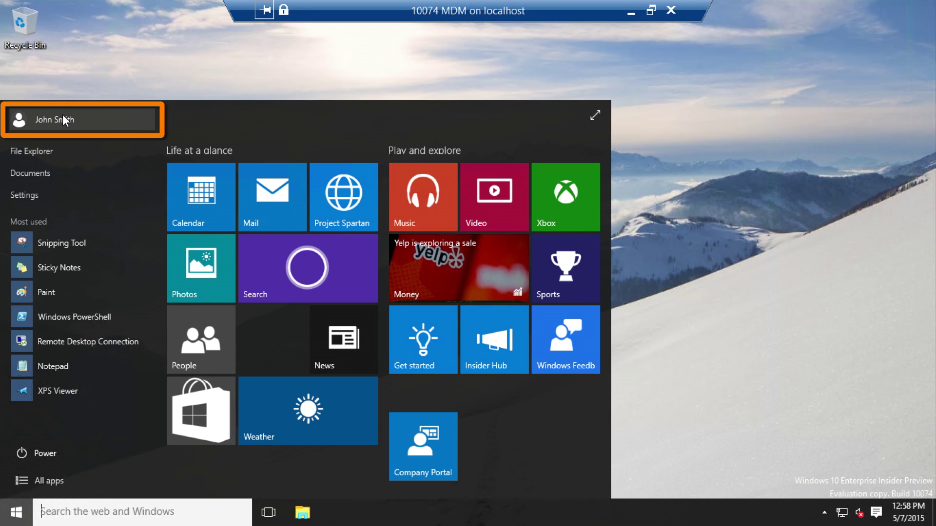
Launch Command Prompt via Start search 'cmd' and run whoami to confirm the Azure AD user
{"action": "left_click", "coordinate": [18, 519]}
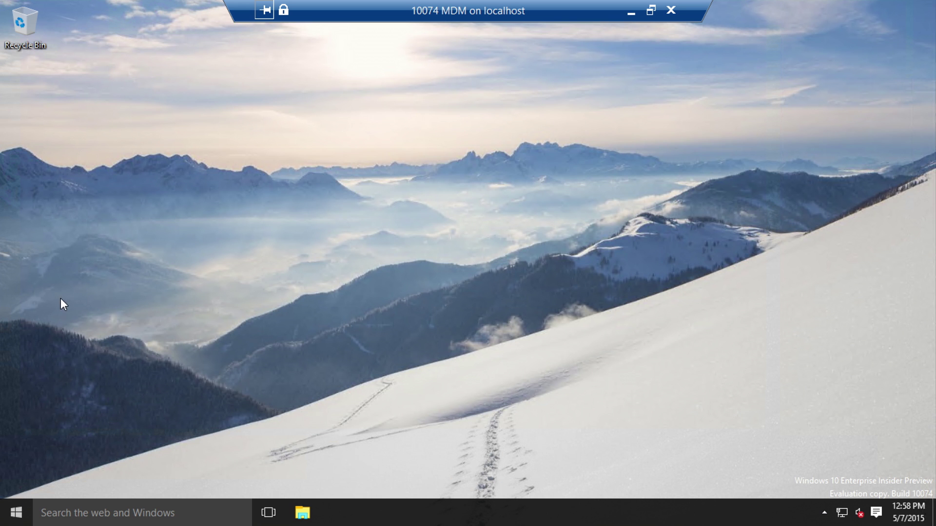
{"action": "left_click", "coordinate": [16, 512]}
{"action": "type", "text": "cmd"}
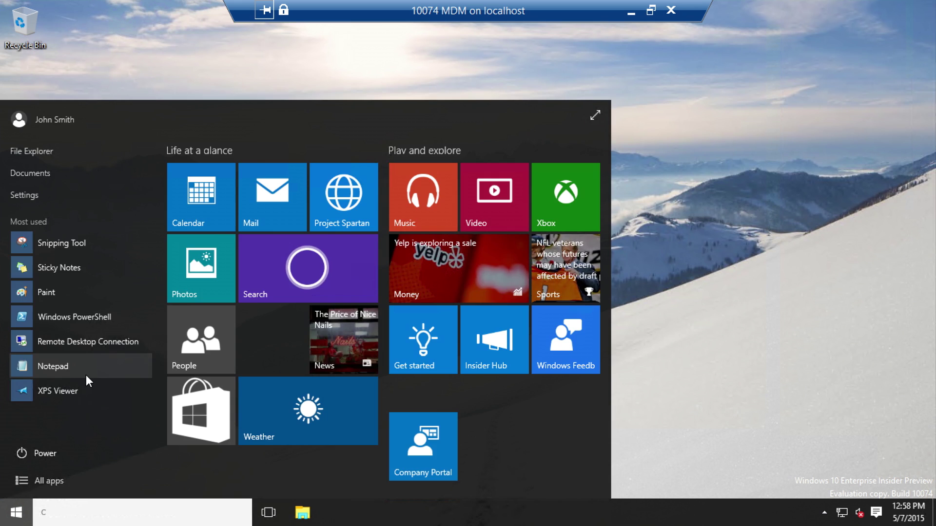
{"action": "key", "text": "Return"}
{"action": "type", "text": "whoami"}
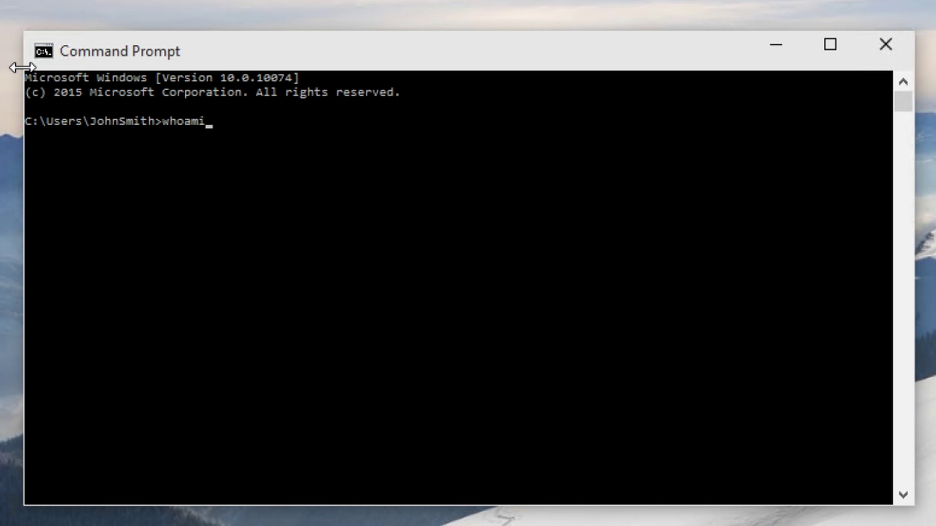
{"action": "key", "text": "Return"}
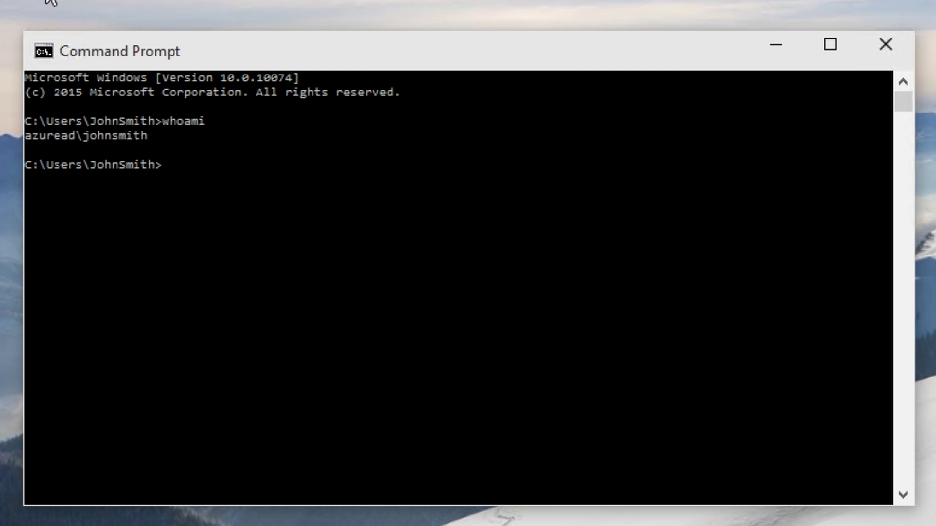
{"action": "key", "text": "super"}
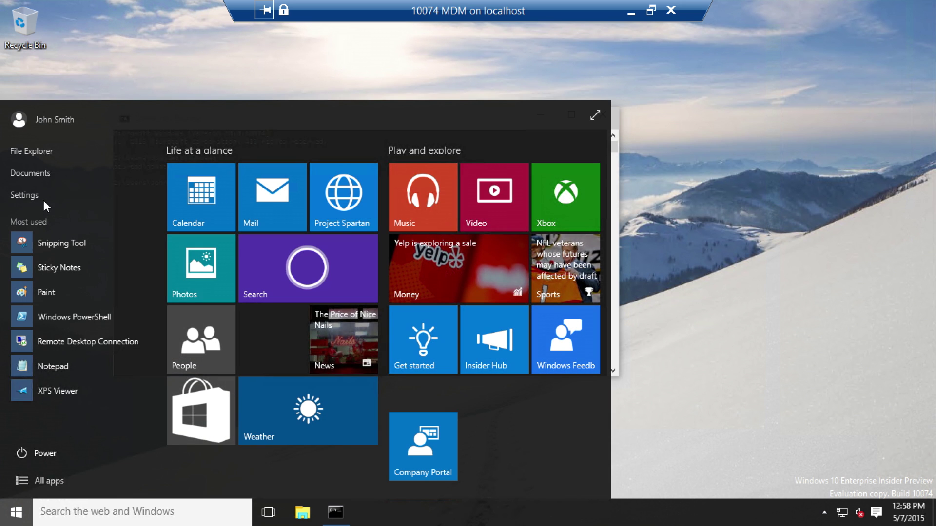
Show the Contoso CM account in Settings > Accounts > Work or school, revealing Sync and Info
{"action": "left_click", "coordinate": [37, 194]}
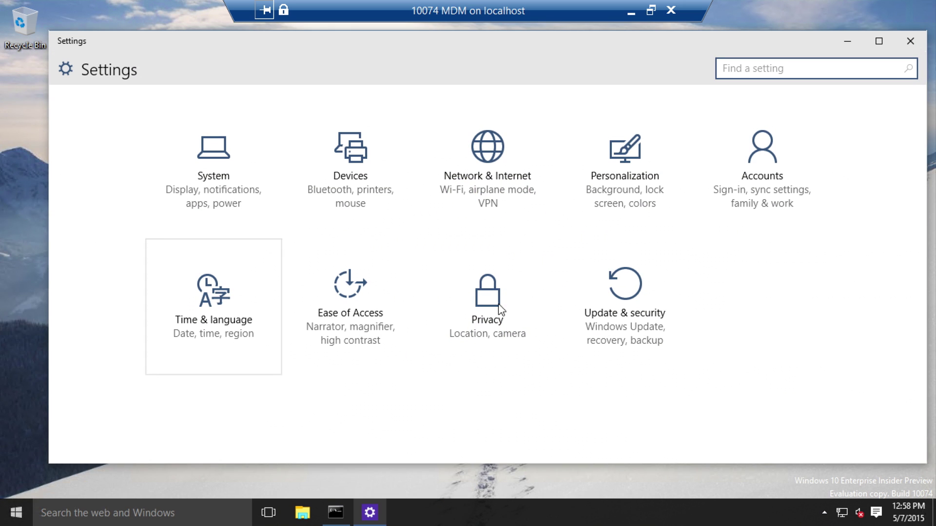
{"action": "left_click", "coordinate": [736, 201]}
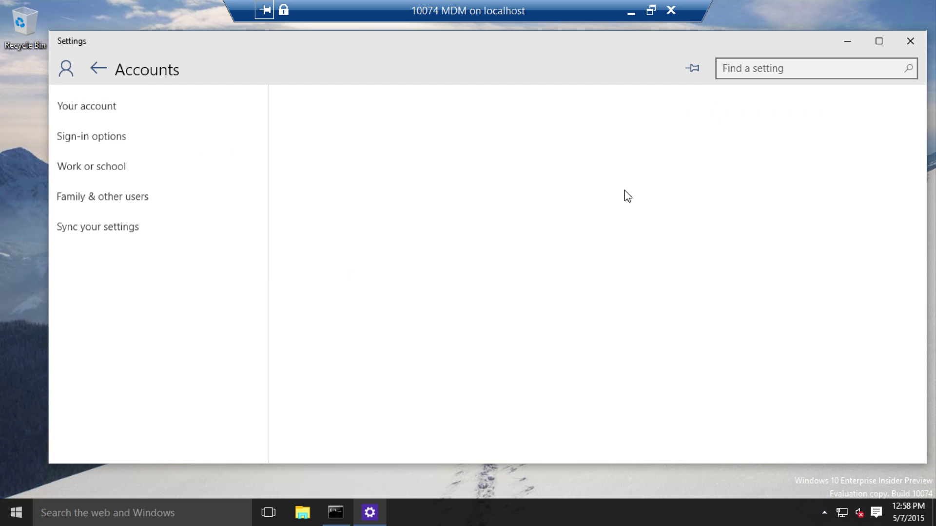
{"action": "left_click", "coordinate": [98, 163]}
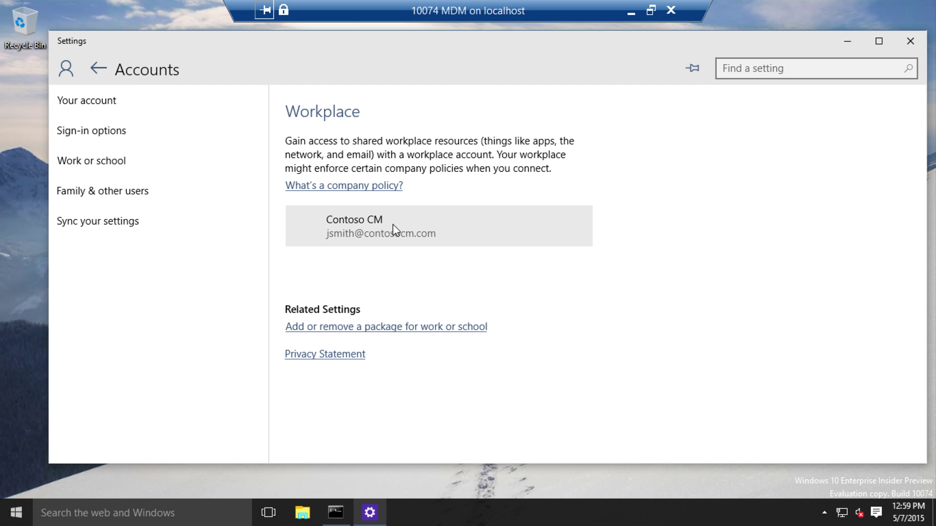
{"action": "left_click", "coordinate": [450, 230]}
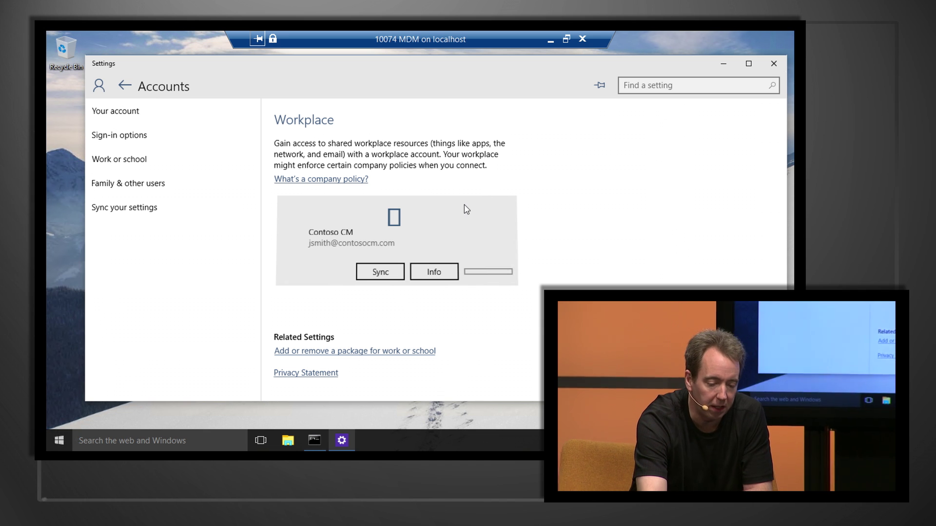
{"action": "left_click", "coordinate": [59, 441]}
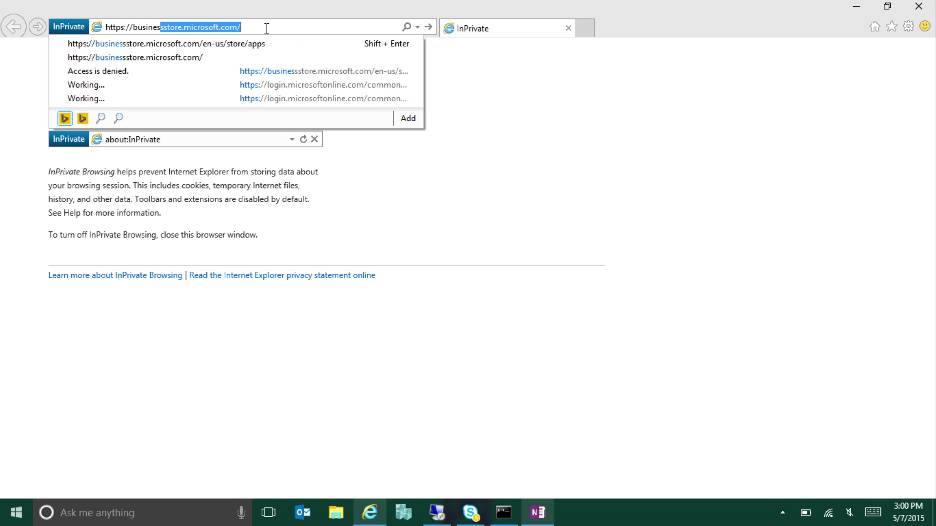
Load businessstore.microsoft.com in the InPrivate Internet Explorer window
{"action": "key", "text": "Return"}
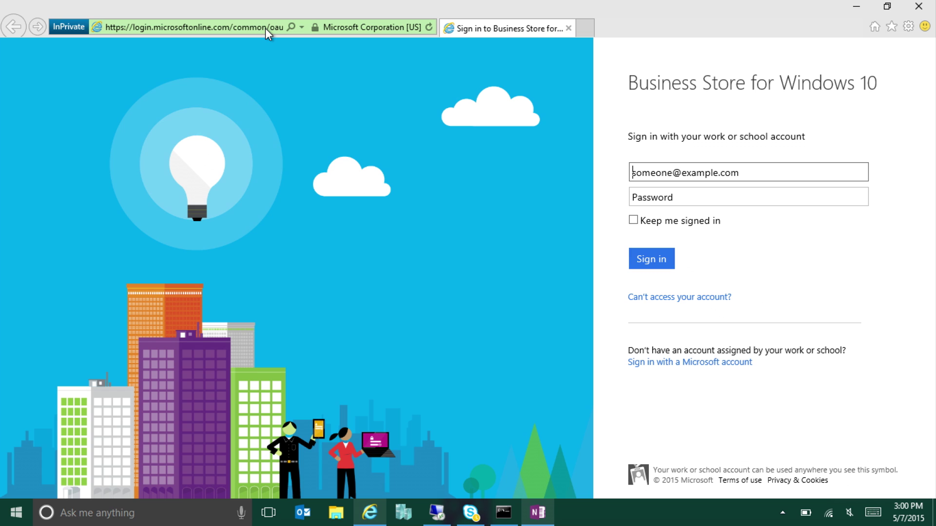
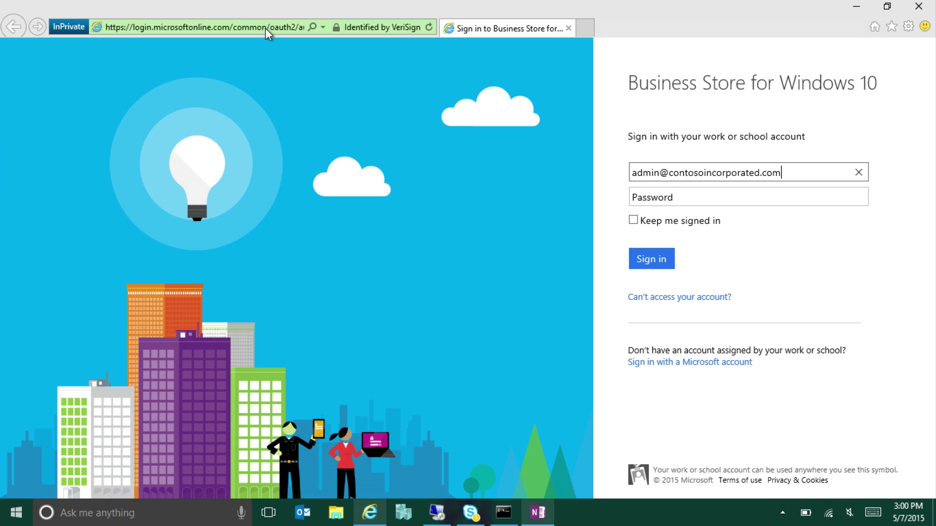
Sign into Business Store with the admin account and password, and go to the PowerPoint app page
{"action": "key", "text": "Tab"}
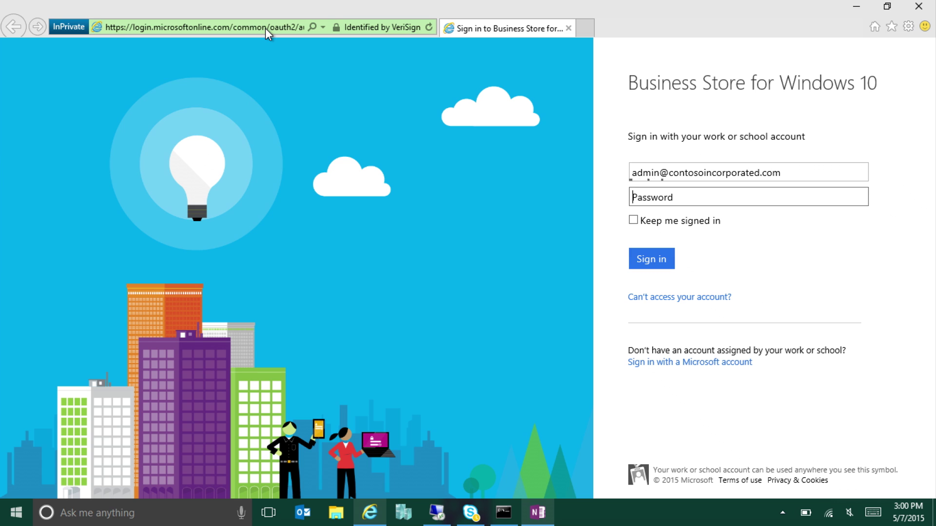
{"action": "type", "text": "••••••"}
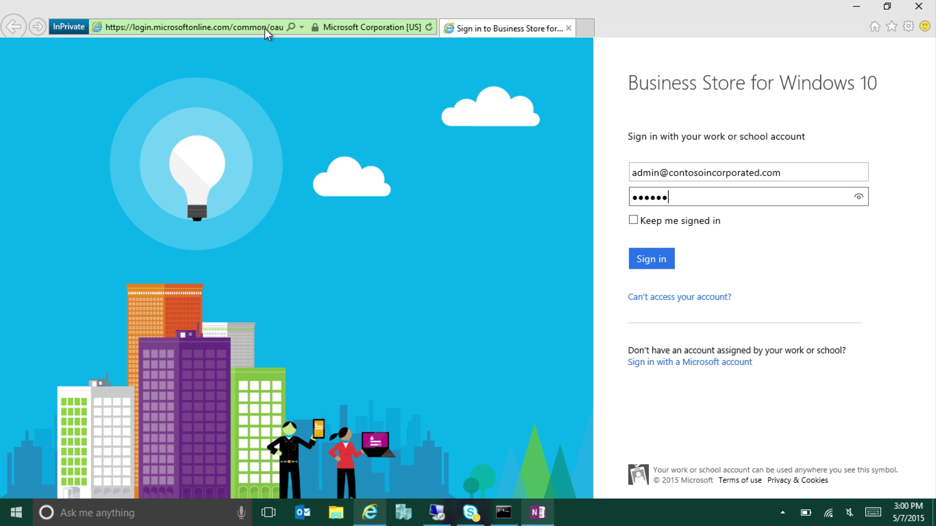
{"action": "type", "text": "••"}
{"action": "key", "text": "Return"}
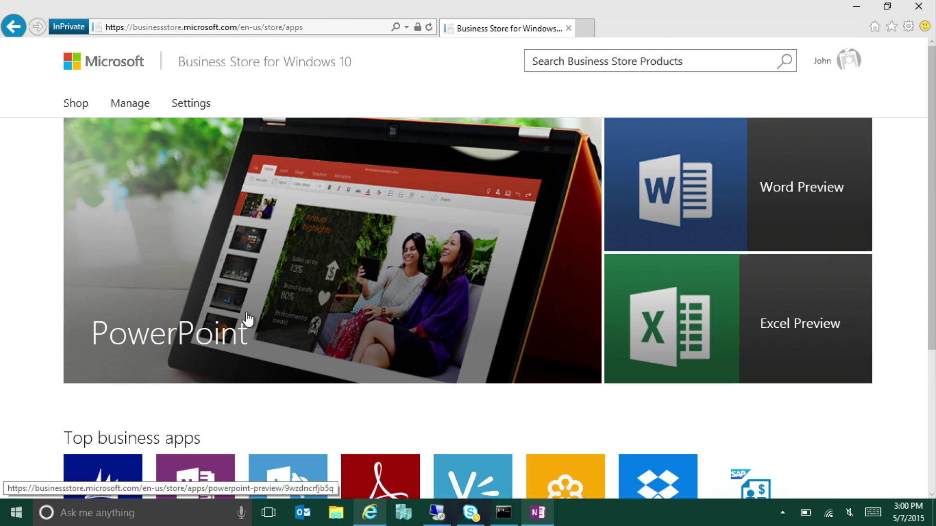
{"action": "left_click", "coordinate": [353, 282]}
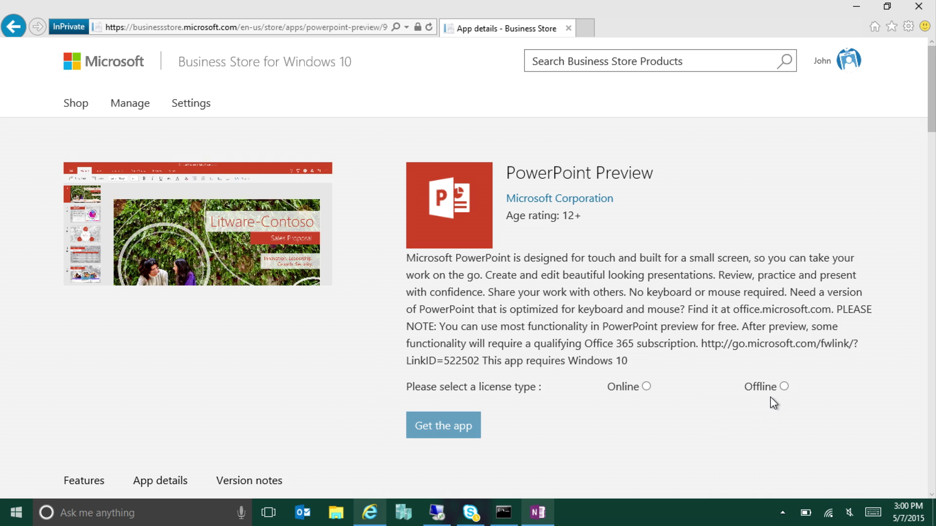
Get PowerPoint Preview with an Offline license and confirm the acquisition
{"action": "left_click", "coordinate": [784, 387]}
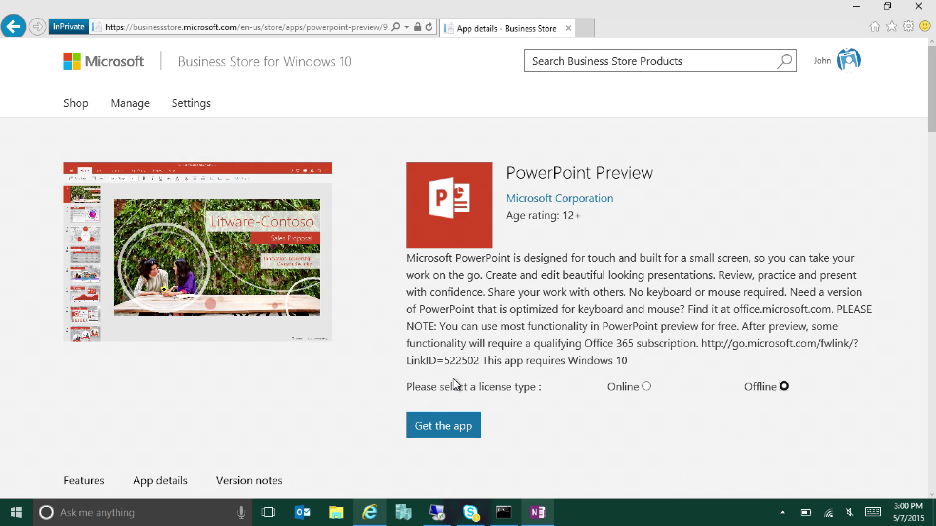
{"action": "left_click", "coordinate": [441, 426]}
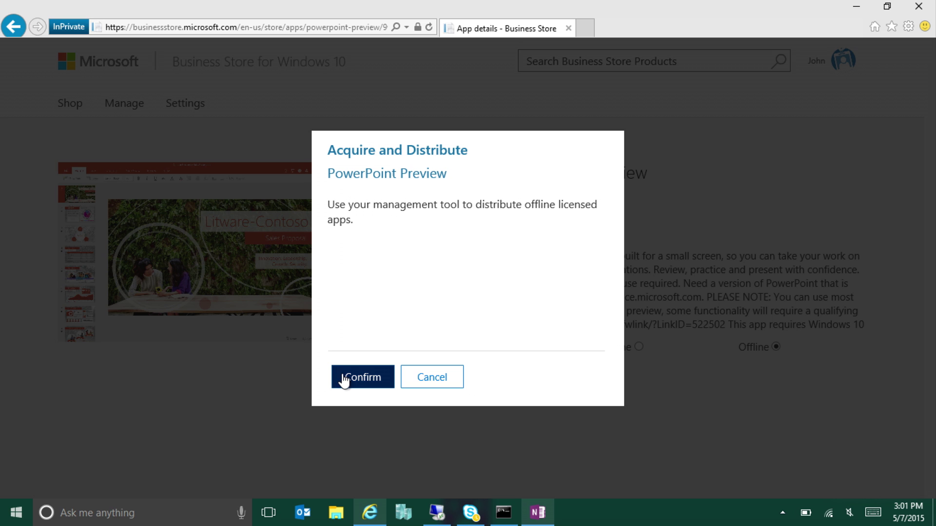
{"action": "left_click", "coordinate": [359, 380]}
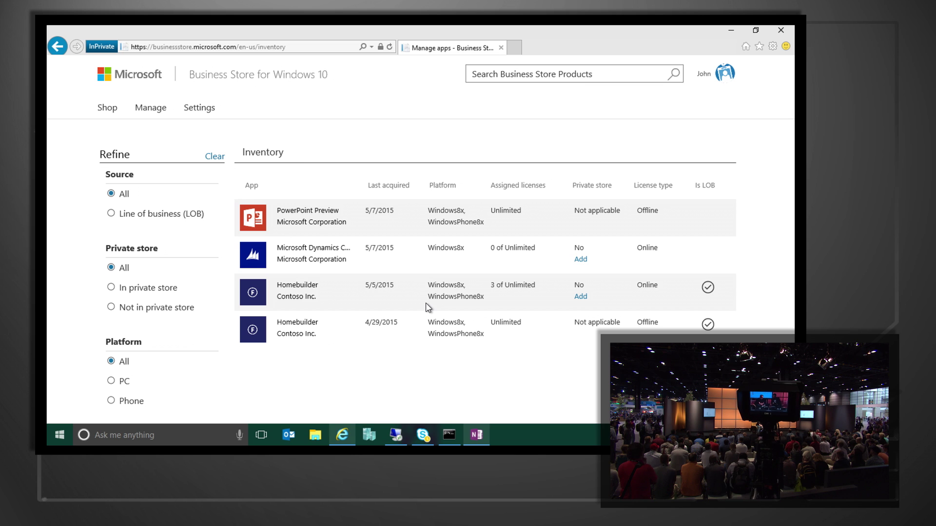
Open the Homebuilder app's details from the inventory list
{"action": "left_click", "coordinate": [305, 289]}
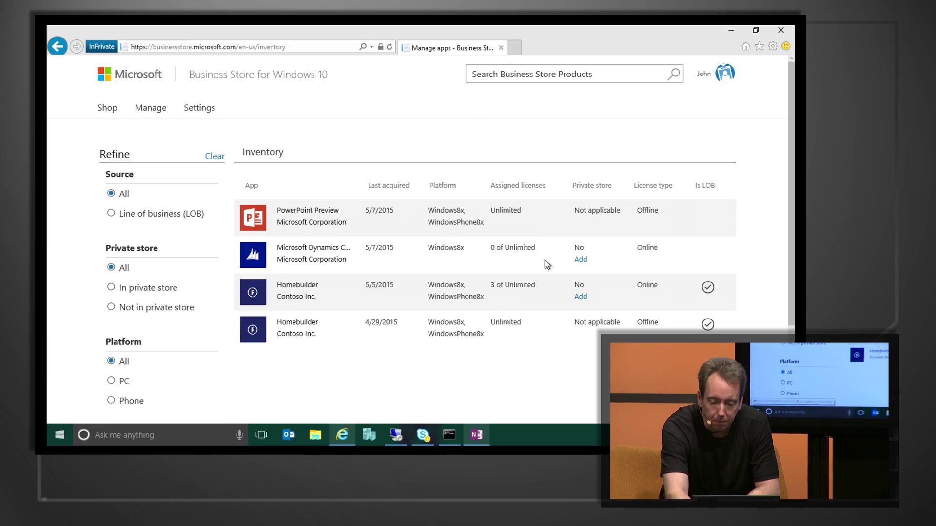
Add Microsoft Dynamics to the private store from the inventory list
{"action": "left_click", "coordinate": [582, 260]}
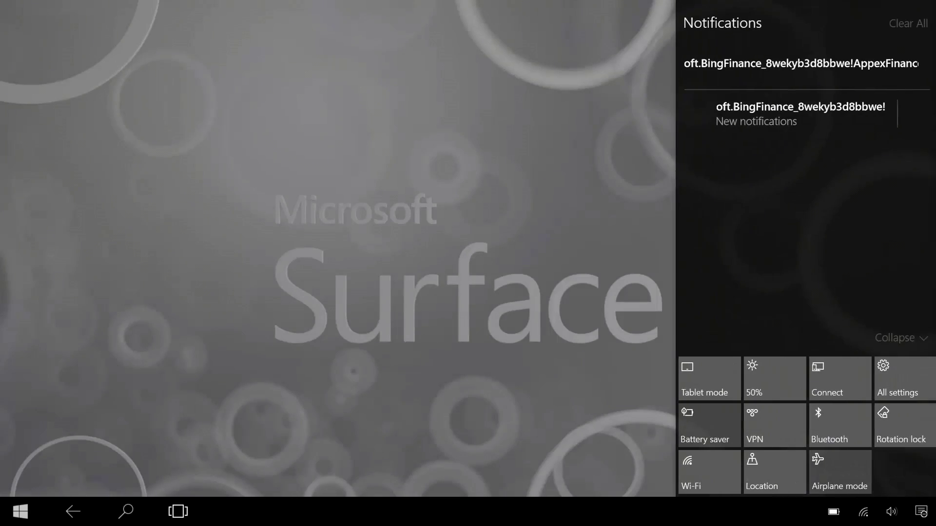
Go to Settings > Accounts > Work access and start joining the Surface to Azure AD
{"action": "left_click", "coordinate": [902, 378]}
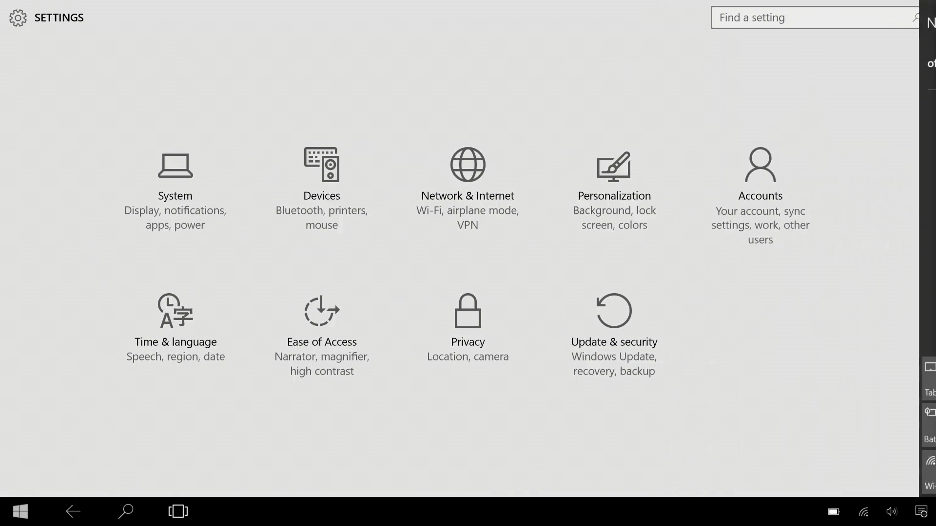
{"action": "left_click", "coordinate": [761, 195]}
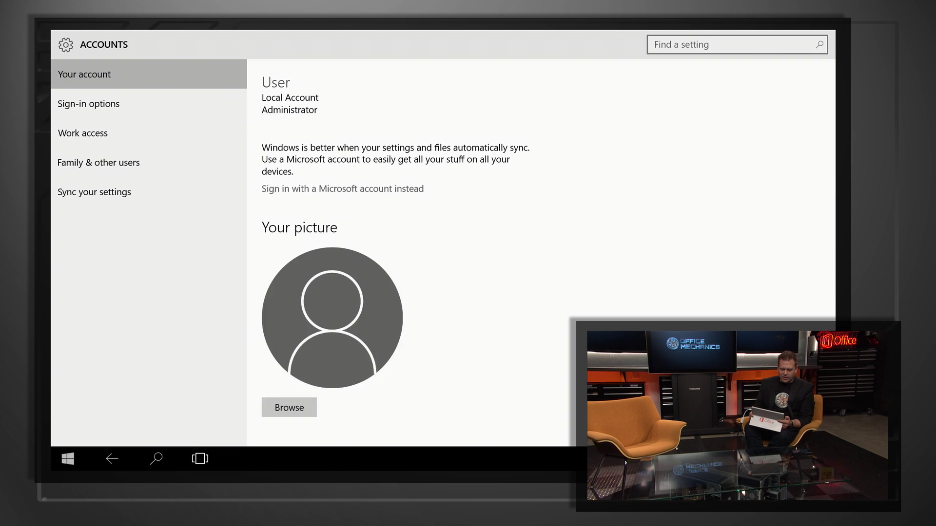
{"action": "left_click", "coordinate": [38, 124]}
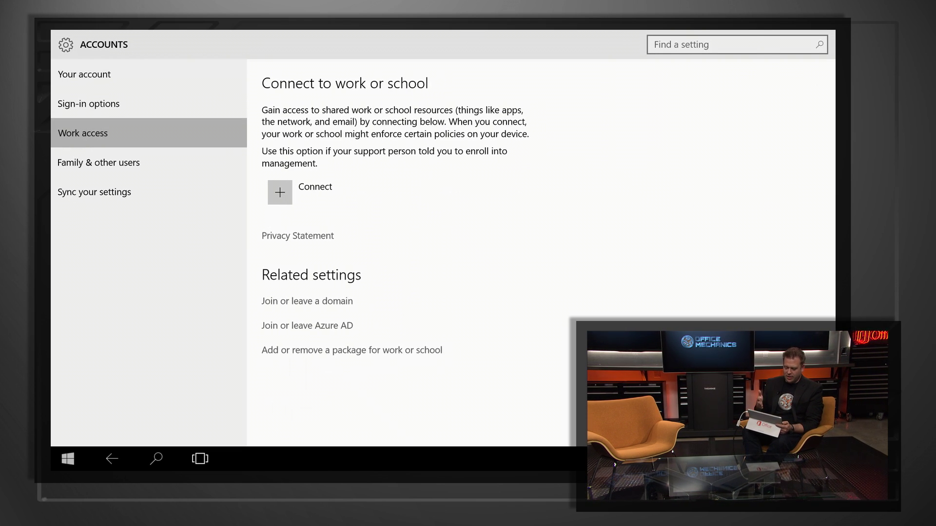
{"action": "left_click", "coordinate": [307, 326]}
{"action": "left_click", "coordinate": [298, 255]}
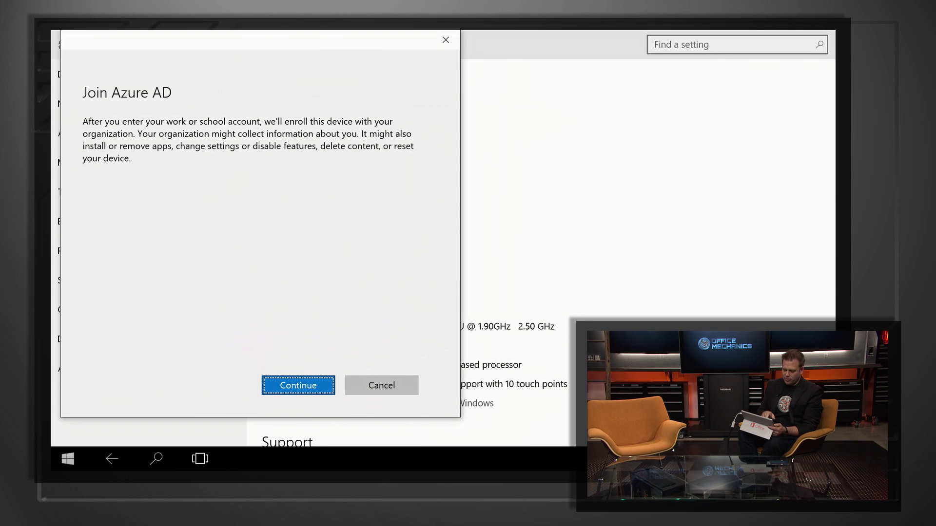
{"action": "left_click", "coordinate": [298, 385]}
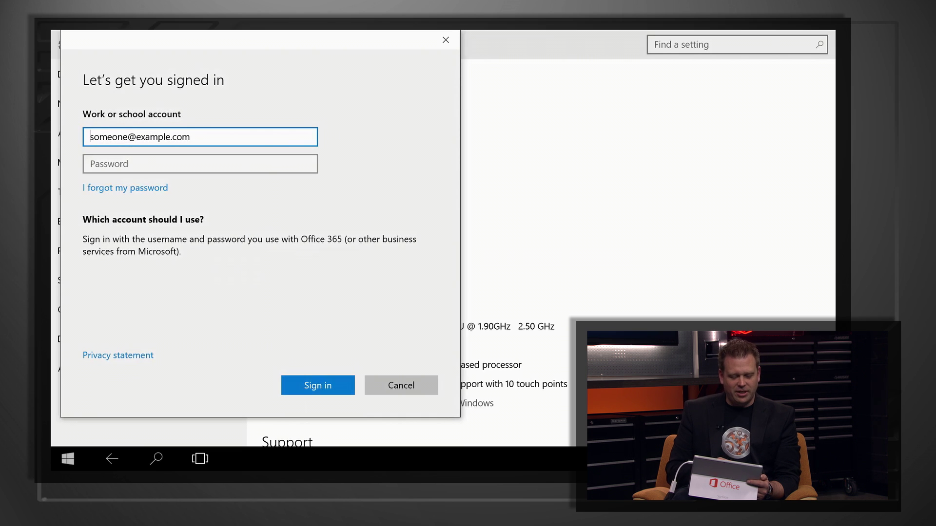
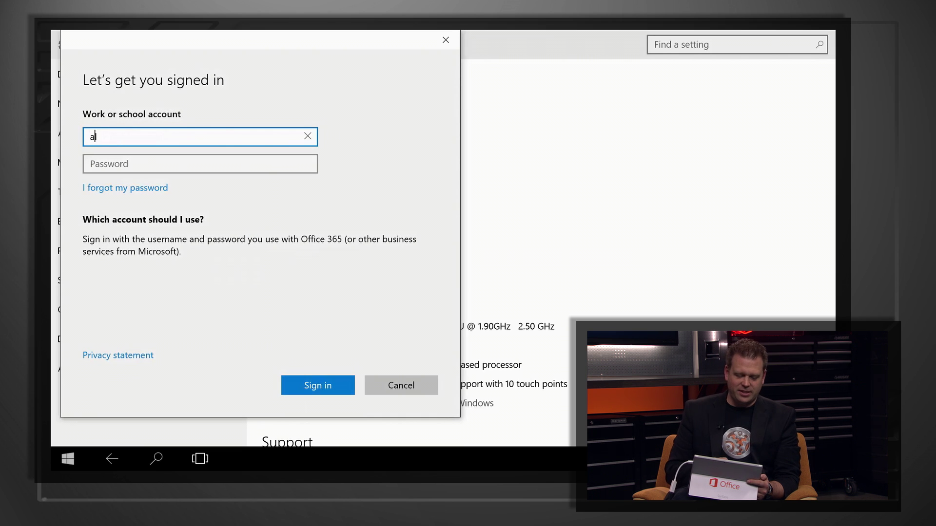
Sign in with the work account and password, join the Contoso organization, and finish
{"action": "key", "text": "Tab"}
{"action": "type", "text": "●●●●●●●●●"}
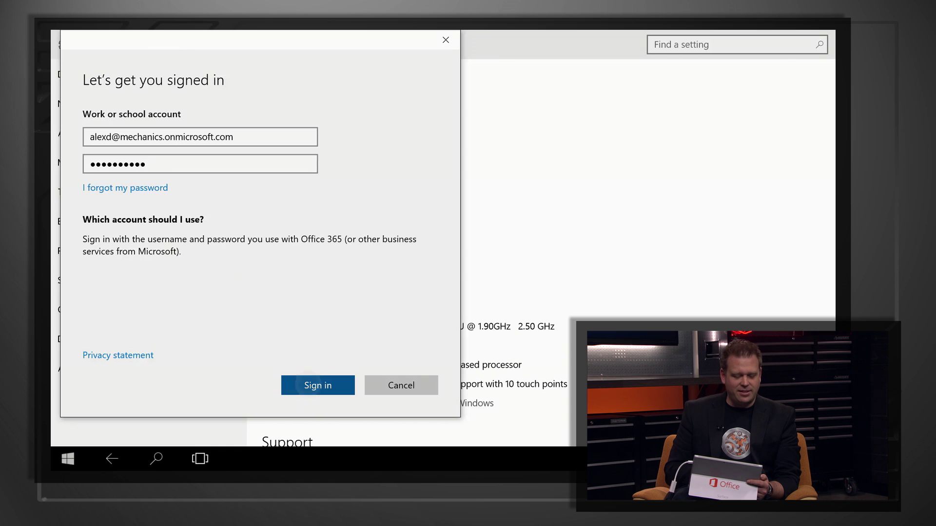
{"action": "key", "text": "Return"}
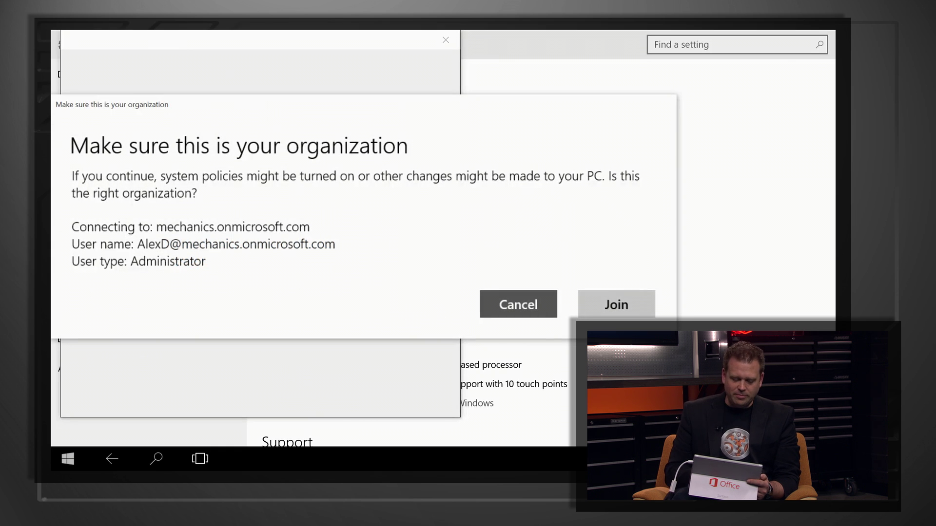
{"action": "left_click", "coordinate": [616, 304]}
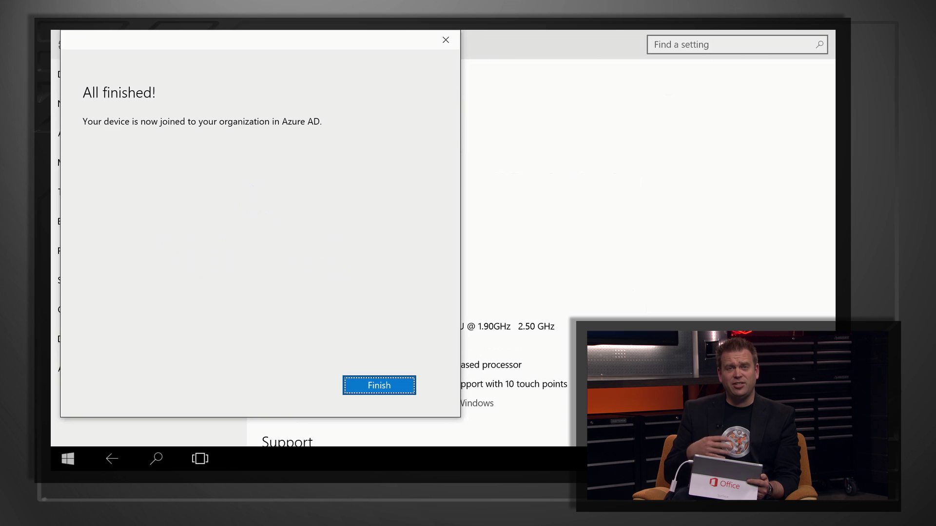
{"action": "left_click", "coordinate": [380, 385]}
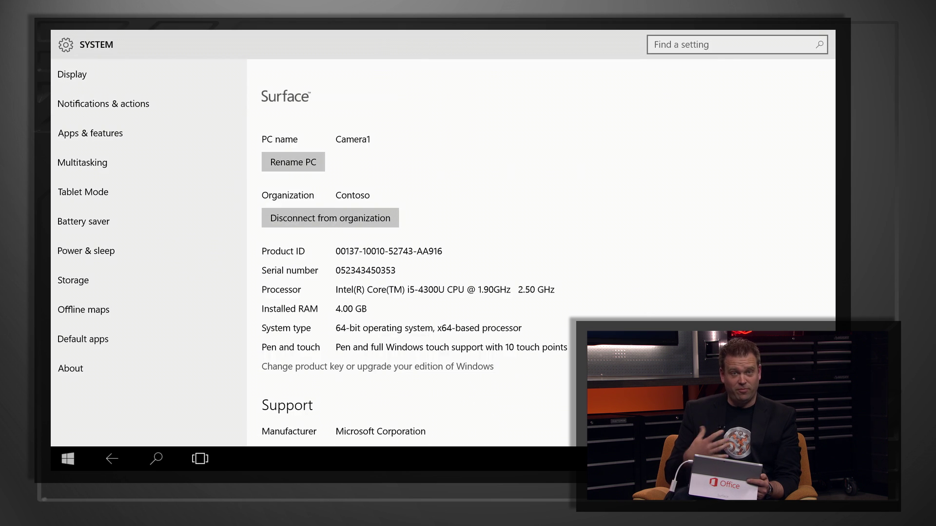
{"action": "key", "text": "super"}
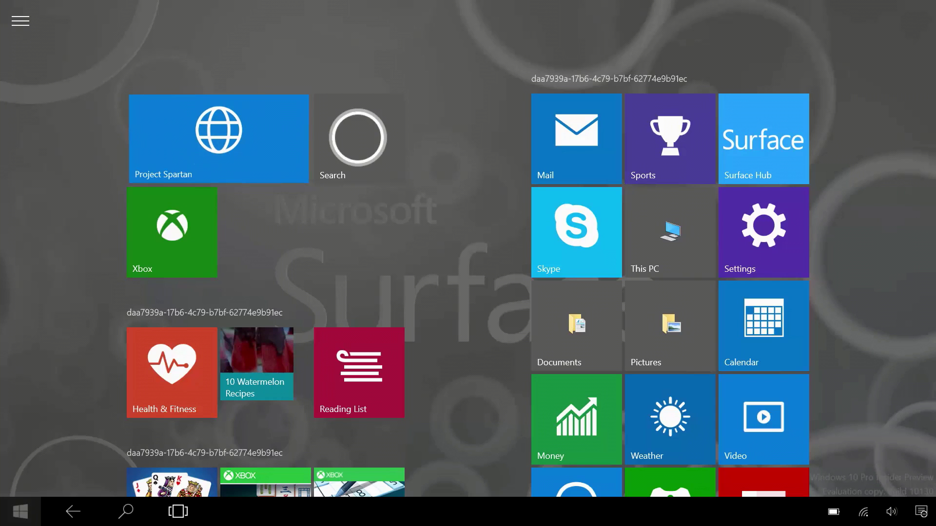
Launch Project Spartan, sign in to Office Online with the admin account, and open Admin
{"action": "left_click", "coordinate": [219, 139]}
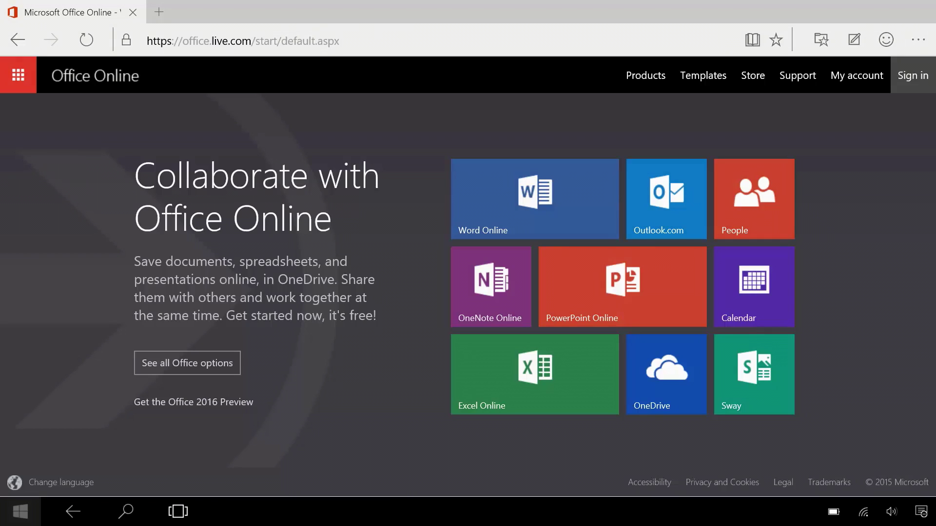
{"action": "left_click", "coordinate": [910, 78]}
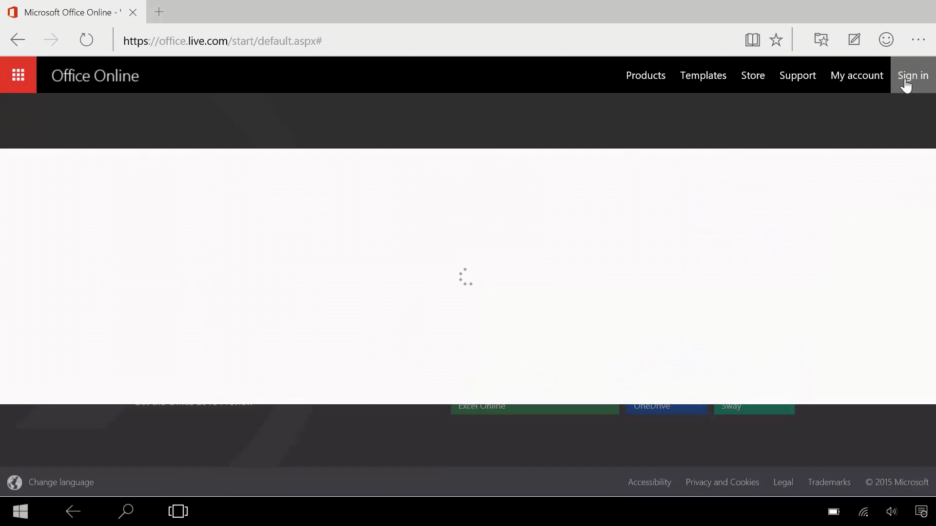
{"action": "key", "text": "Return"}
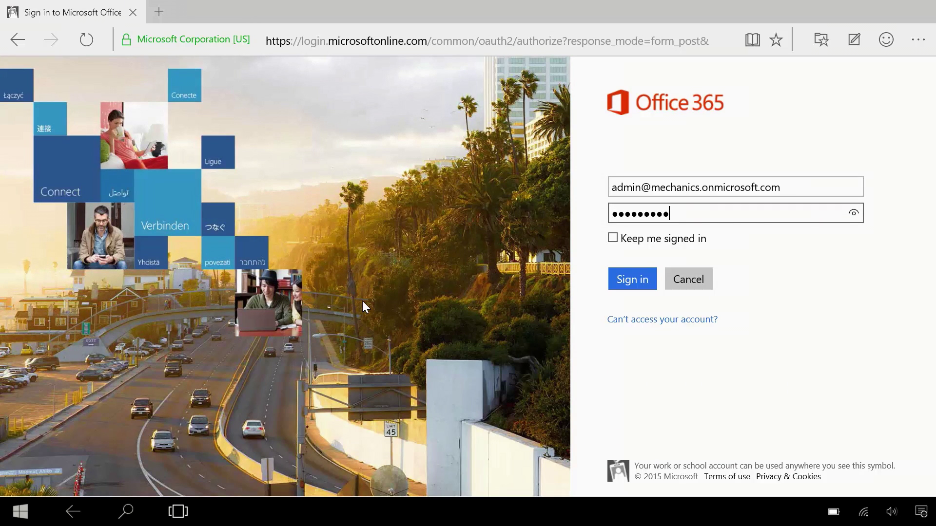
{"action": "key", "text": "Return"}
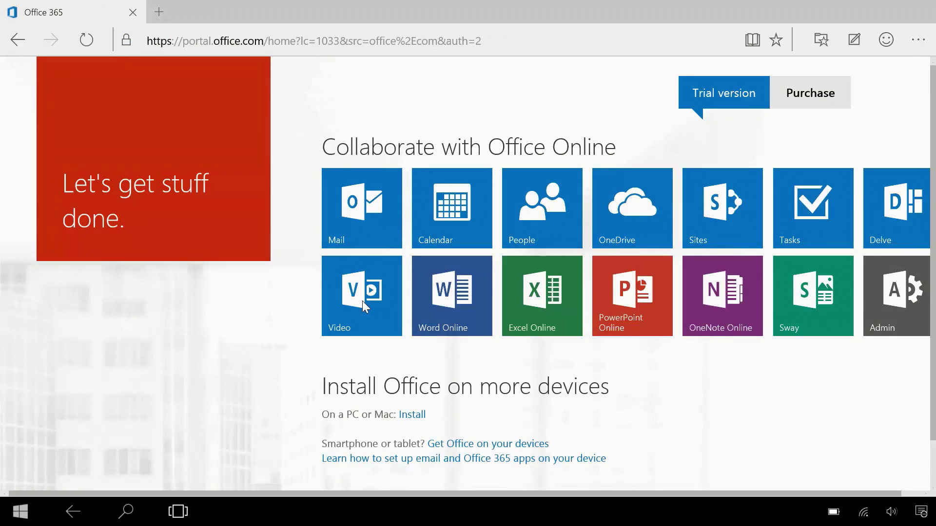
{"action": "key", "text": "Return"}
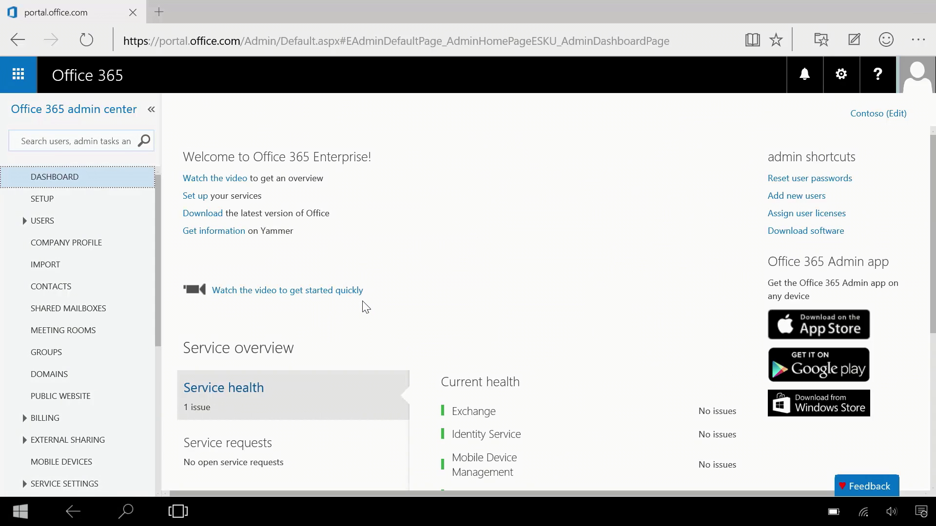
Open the MOBILE DEVICES page to find the Surface Camera1 running Windows 10
{"action": "left_click", "coordinate": [61, 461]}
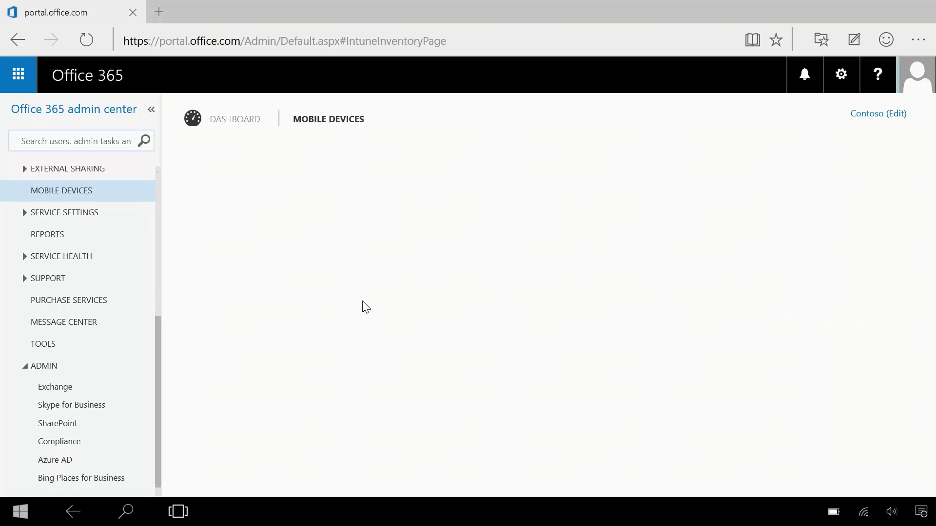